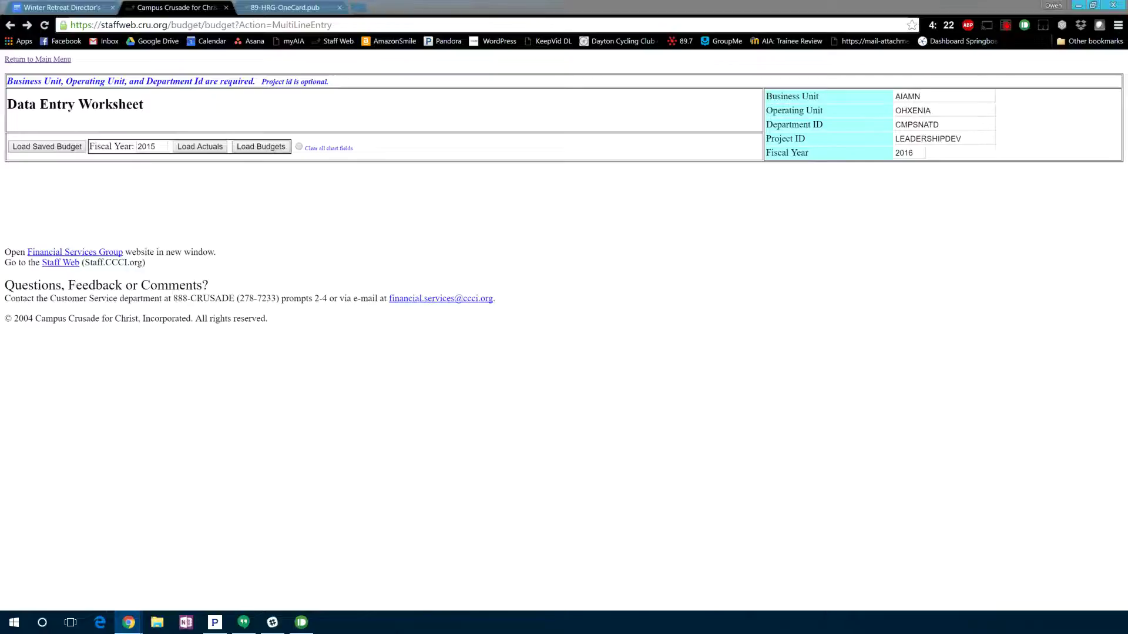
# - Set the fiscal year to load to 2016 and open the budget lines of the data entry worksheet
pyautogui.click(156, 146)
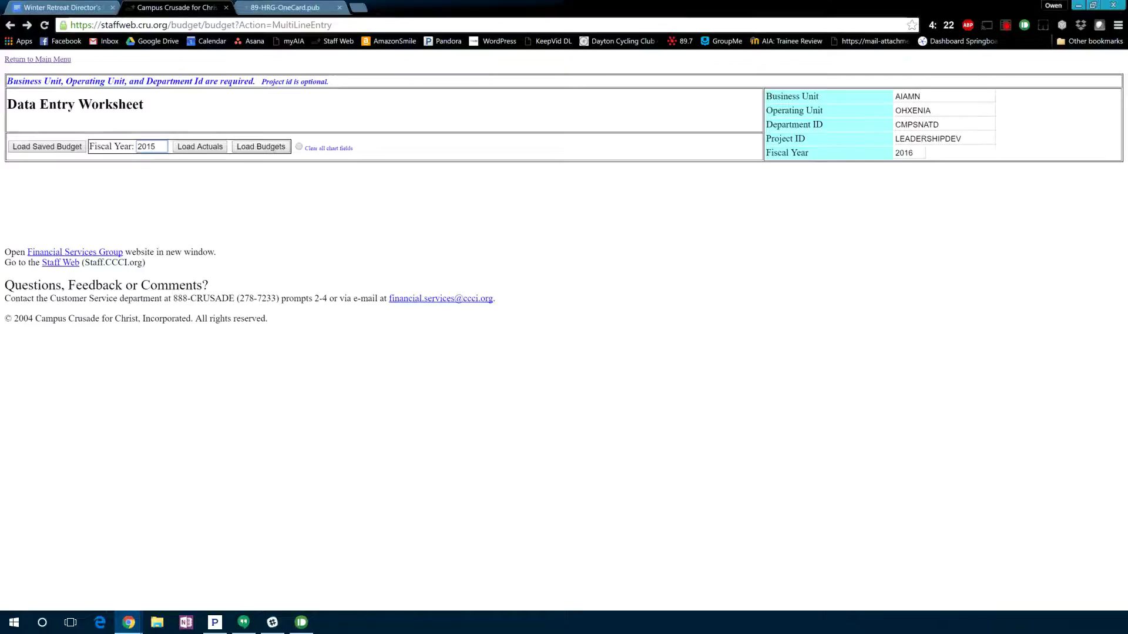
pyautogui.press('BackSpace')
pyautogui.write('6')
pyautogui.press('Return')
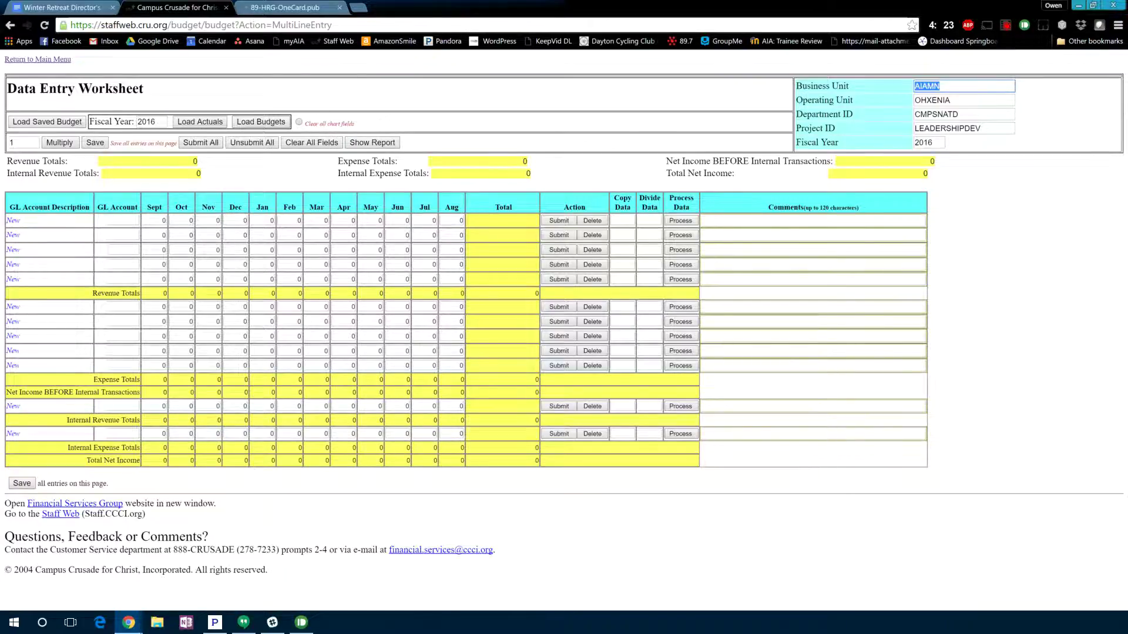
pyautogui.click(236, 235)
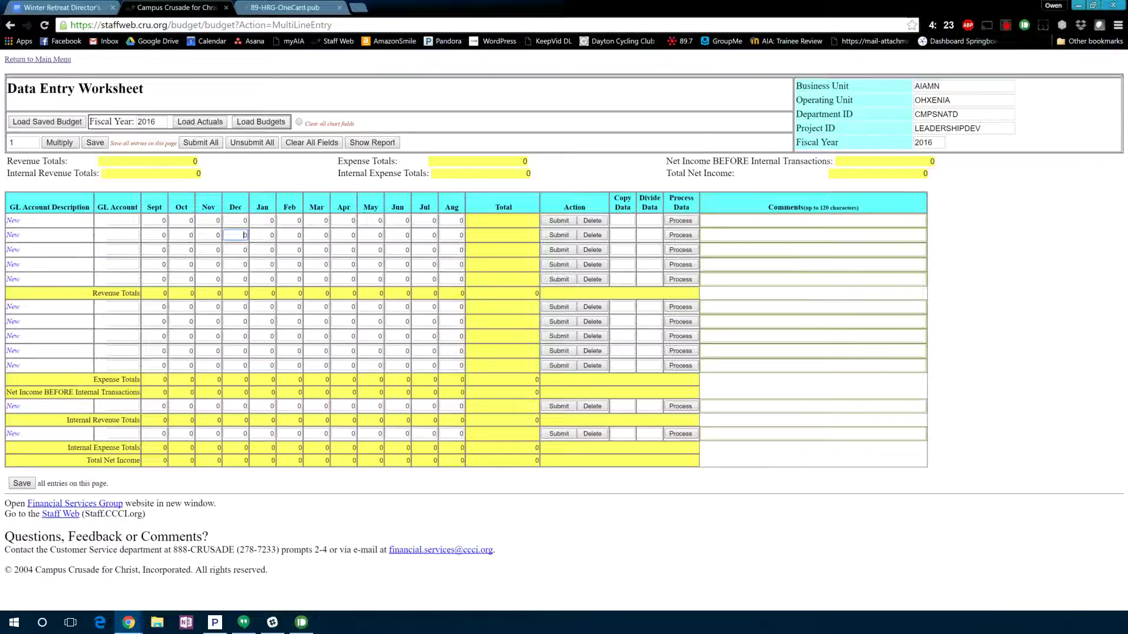
pyautogui.click(263, 235)
pyautogui.click(290, 235)
pyautogui.click(317, 234)
pyautogui.click(343, 235)
pyautogui.click(370, 234)
pyautogui.click(398, 235)
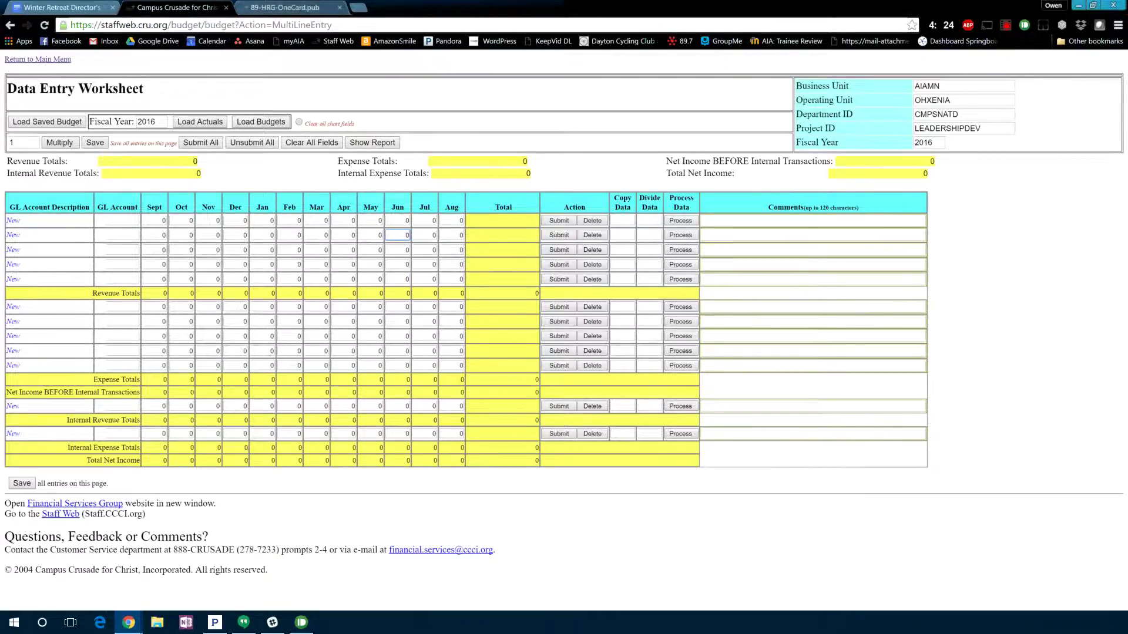
# - Look through both pages of the GL Accounts Handy Reference Guide and highlight the Conf/Events-Registrations account code
pyautogui.click(61, 8)
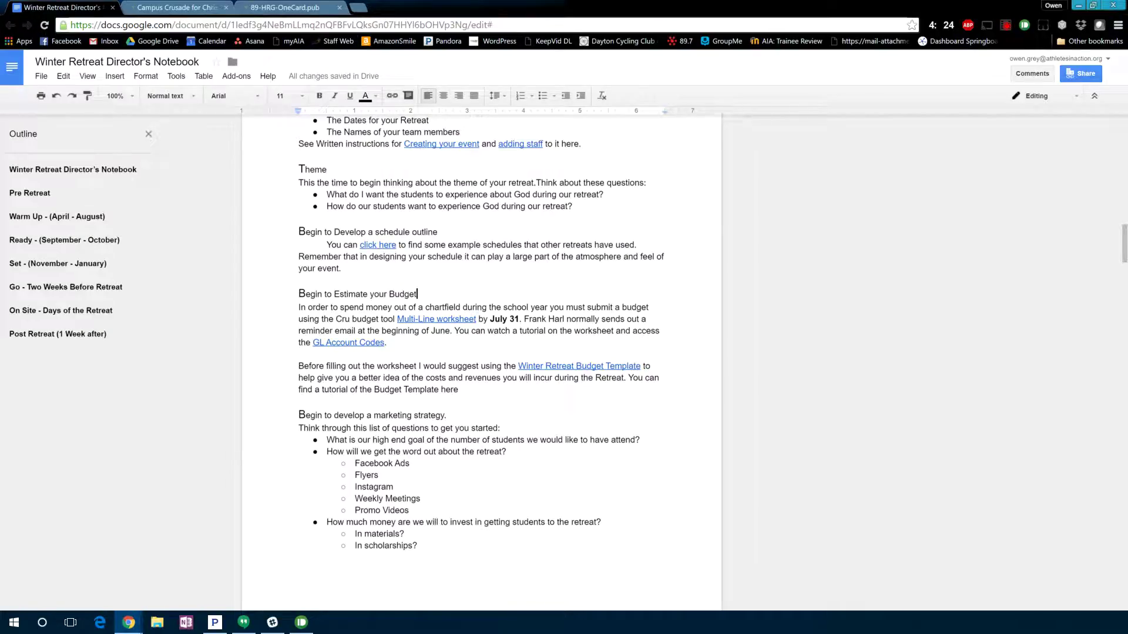
pyautogui.click(282, 8)
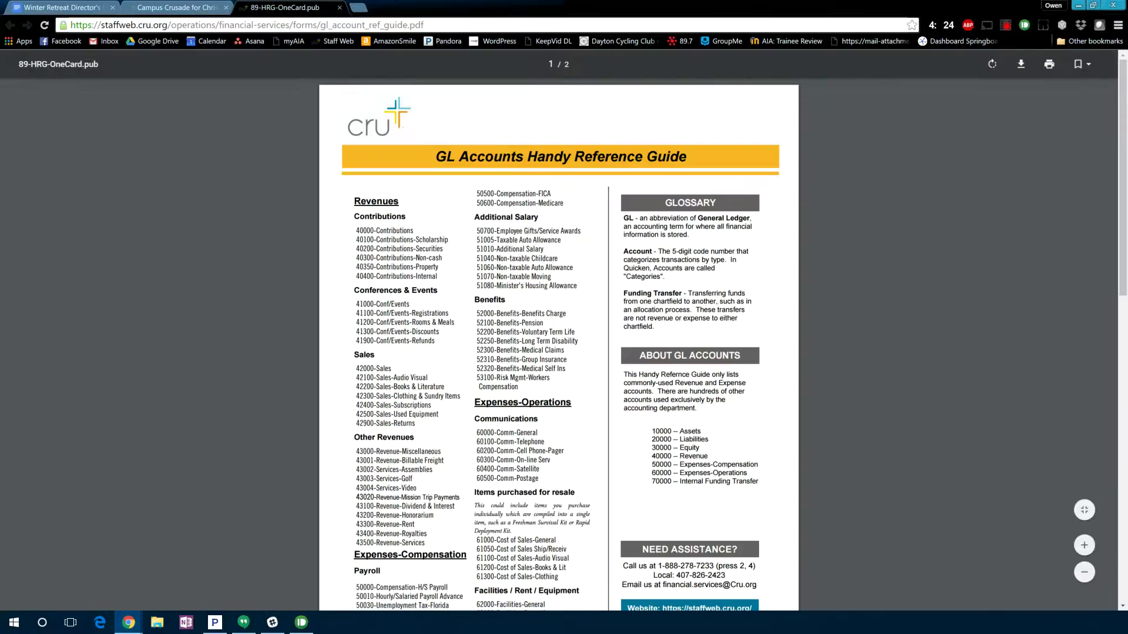
pyautogui.scroll(-2, 558, 347)
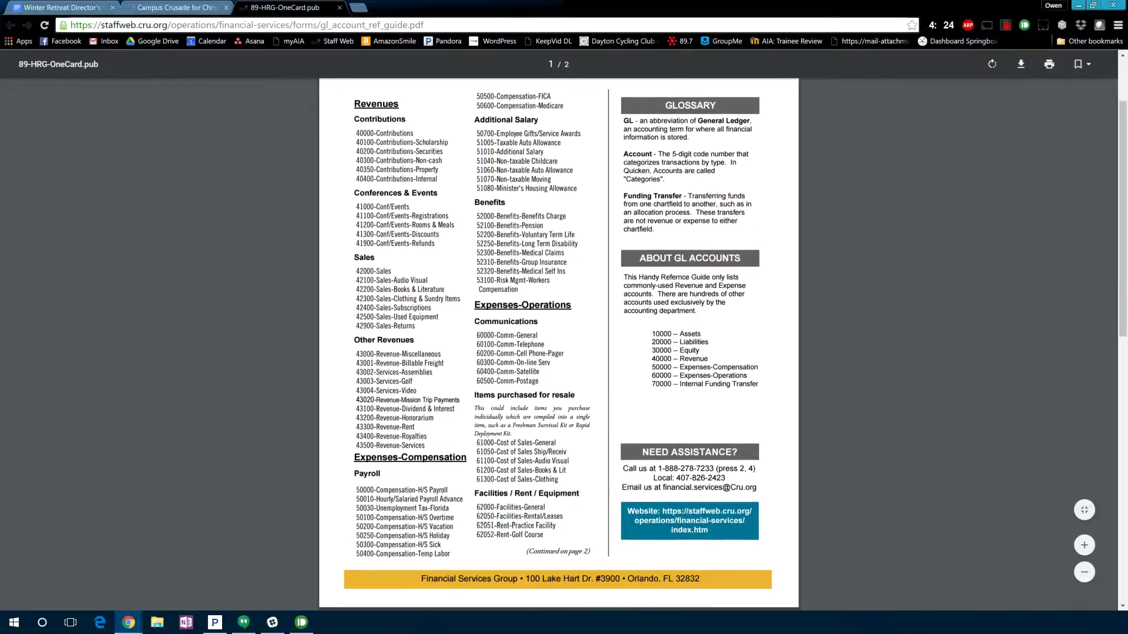
pyautogui.scroll(-6, 558, 347)
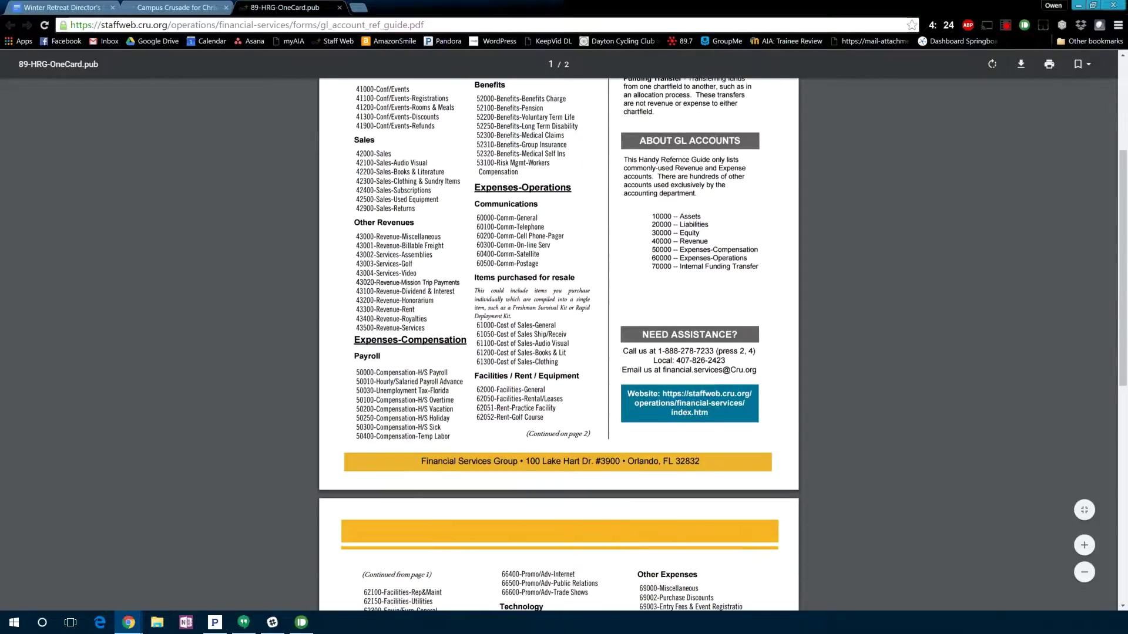
pyautogui.scroll(-5, 558, 347)
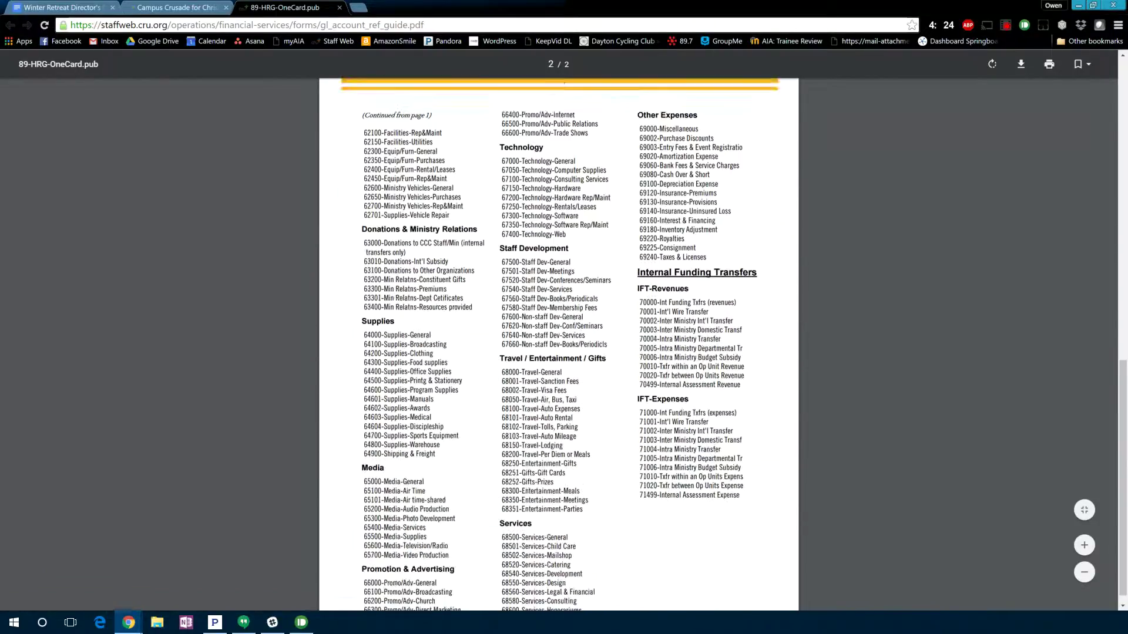
pyautogui.scroll(2, 558, 346)
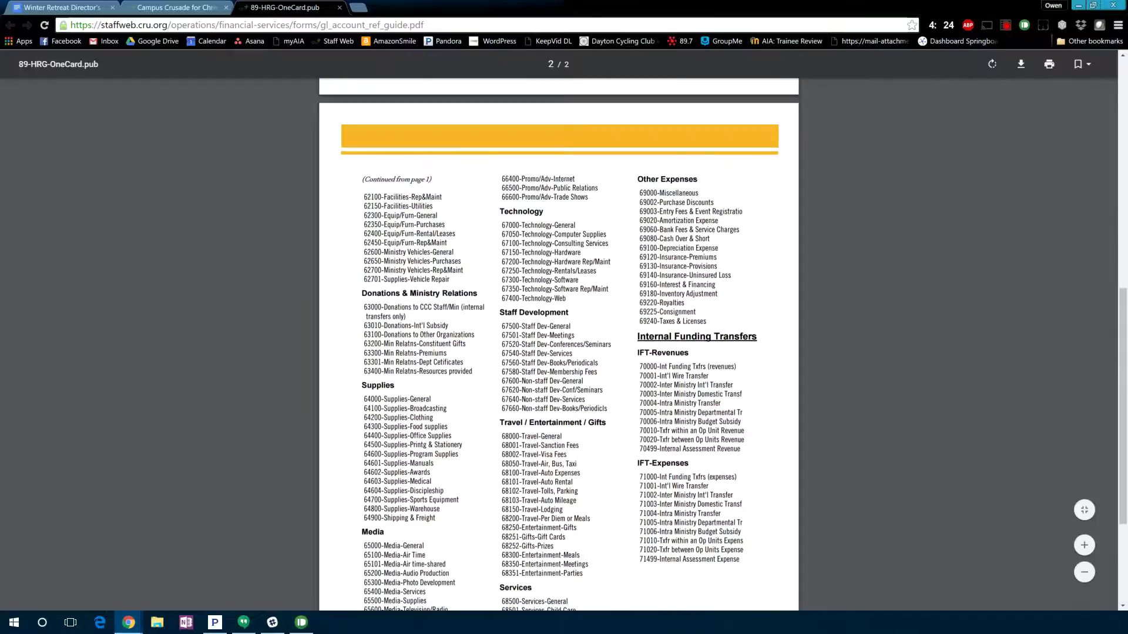
pyautogui.scroll(10, 558, 347)
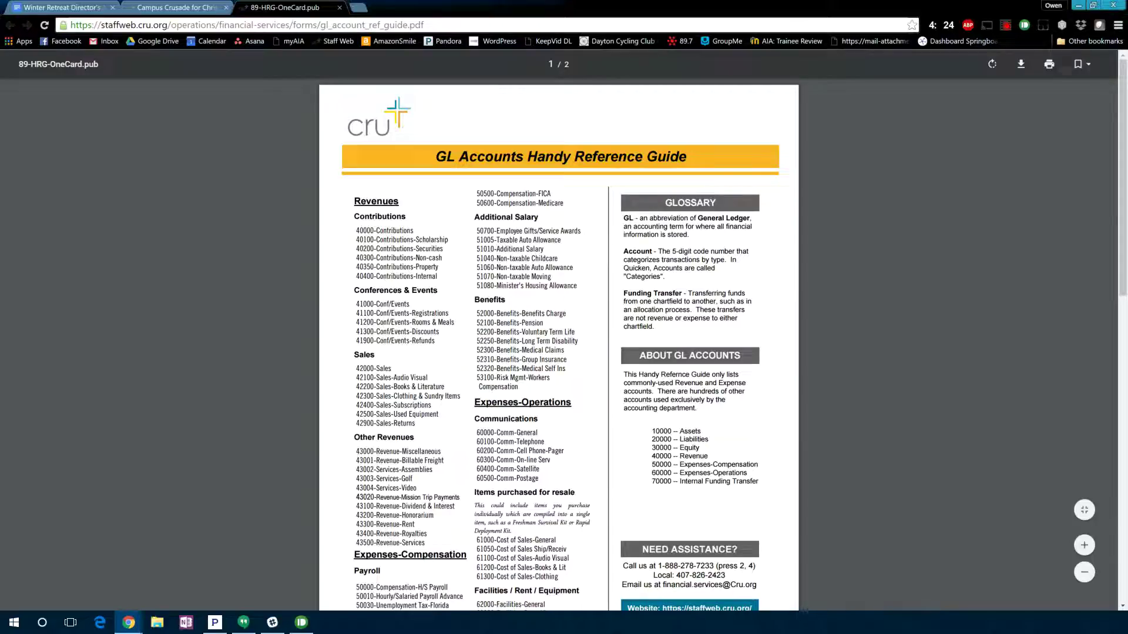
pyautogui.moveTo(450, 313); pyautogui.dragTo(352, 313)
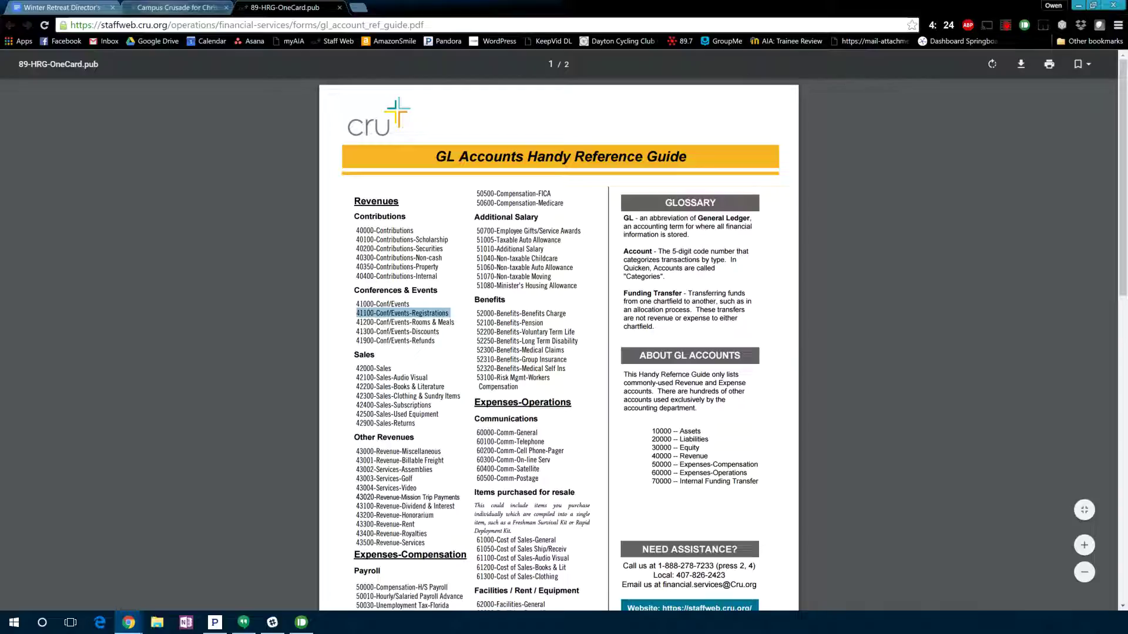
# - Fill the first revenue line of the worksheet with GL account 41100 and 10000 for January, and submit it
pyautogui.click(178, 8)
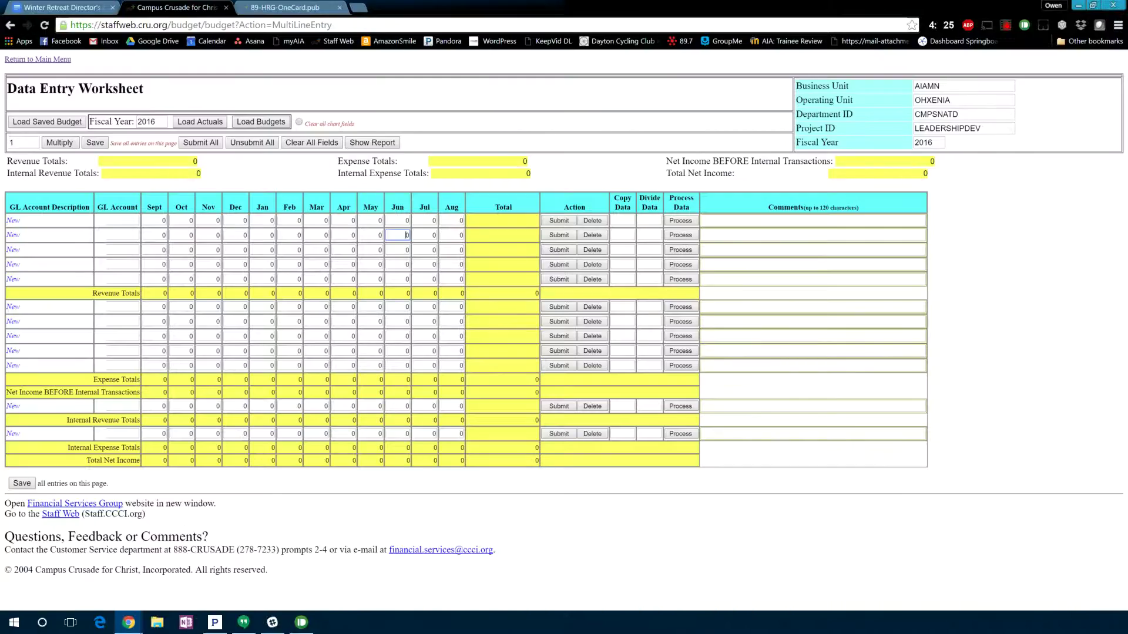
pyautogui.click(122, 221)
pyautogui.write('41100')
pyautogui.doubleClick(272, 221)
pyautogui.write('10000')
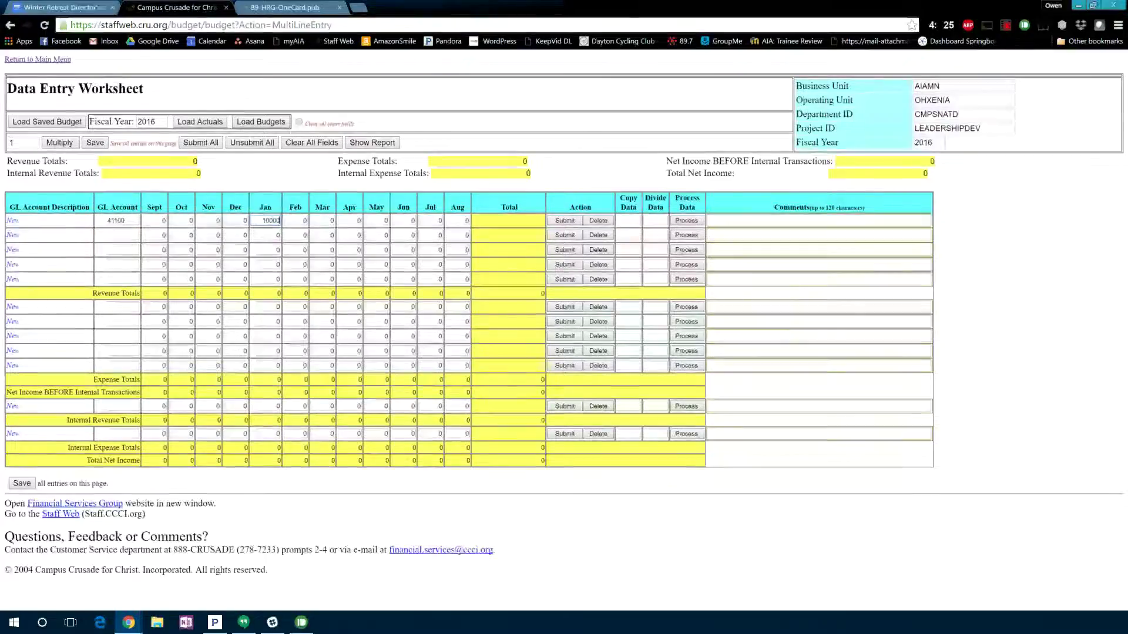
pyautogui.click(564, 220)
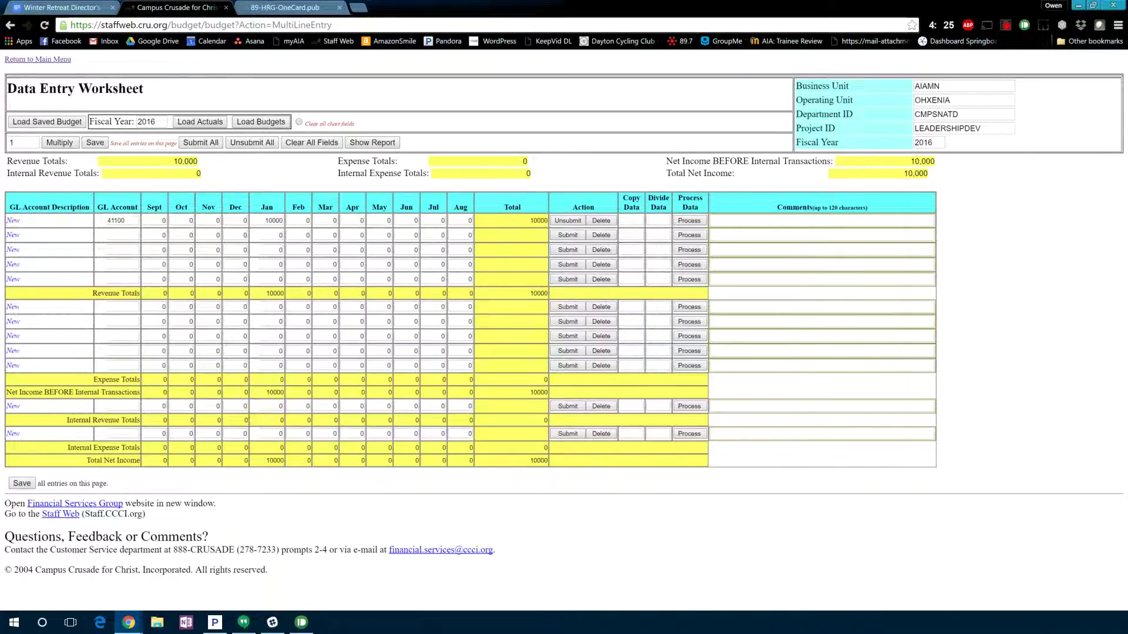
# - Look up the Supplies-General code in the GL accounts guide and enter 64000 as the first expense line's GL account
pyautogui.click(285, 8)
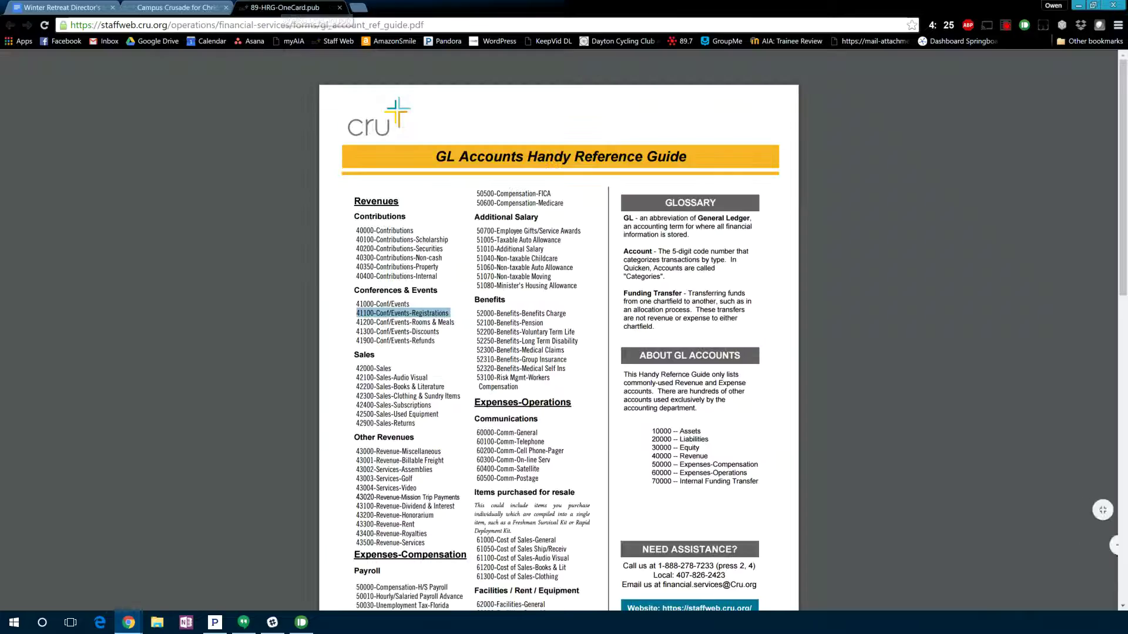
pyautogui.scroll(-5, 971, 147)
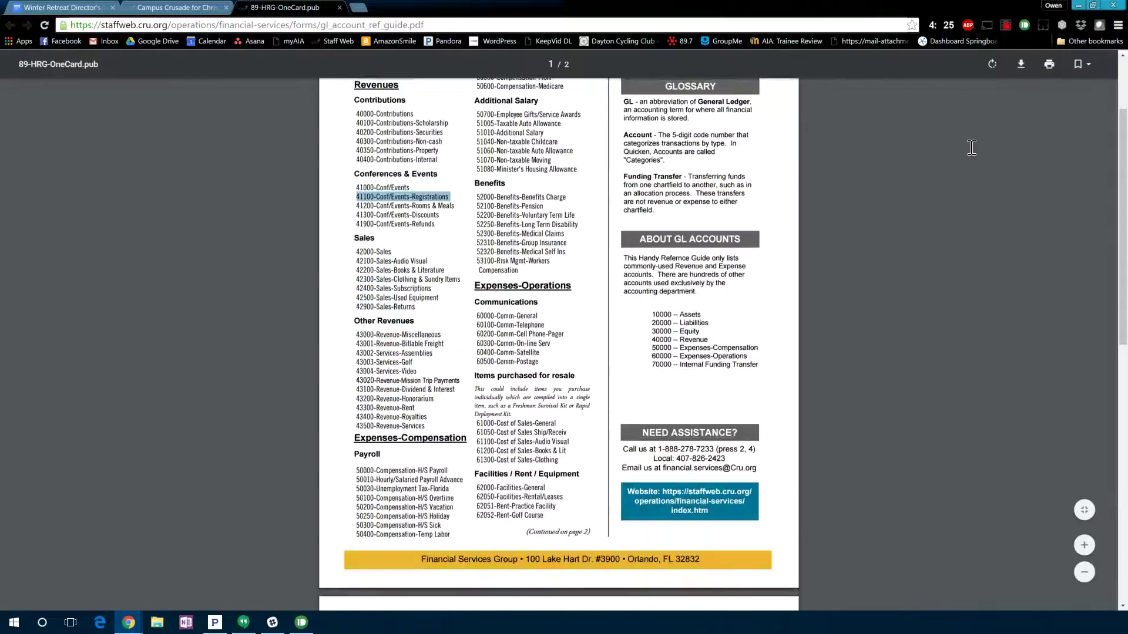
pyautogui.scroll(-4, 971, 147)
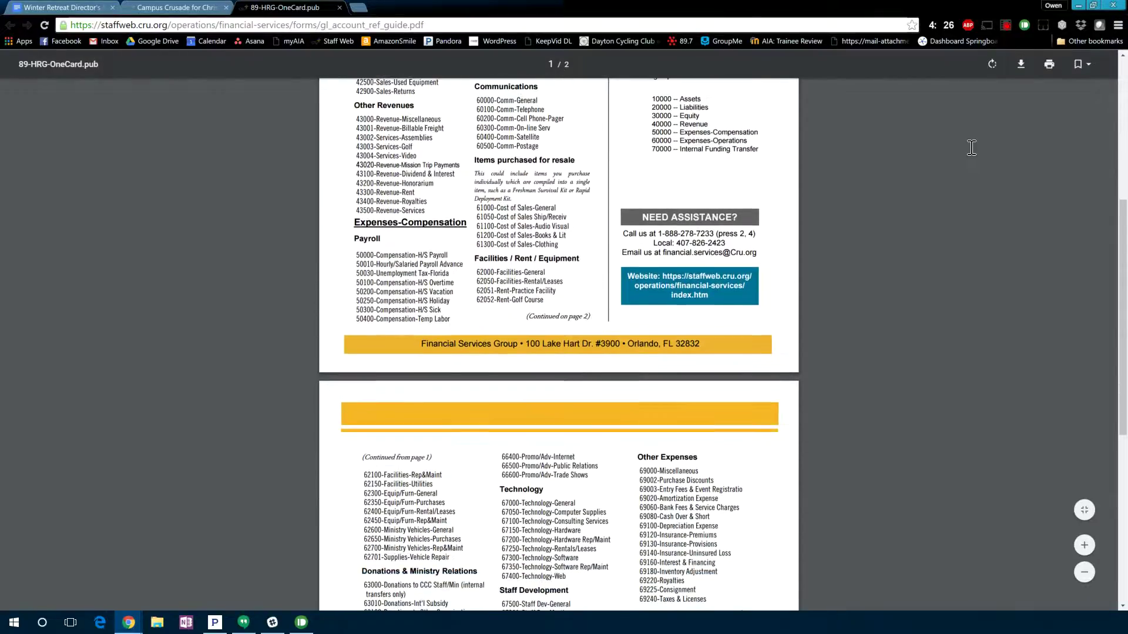
pyautogui.scroll(-3, 972, 147)
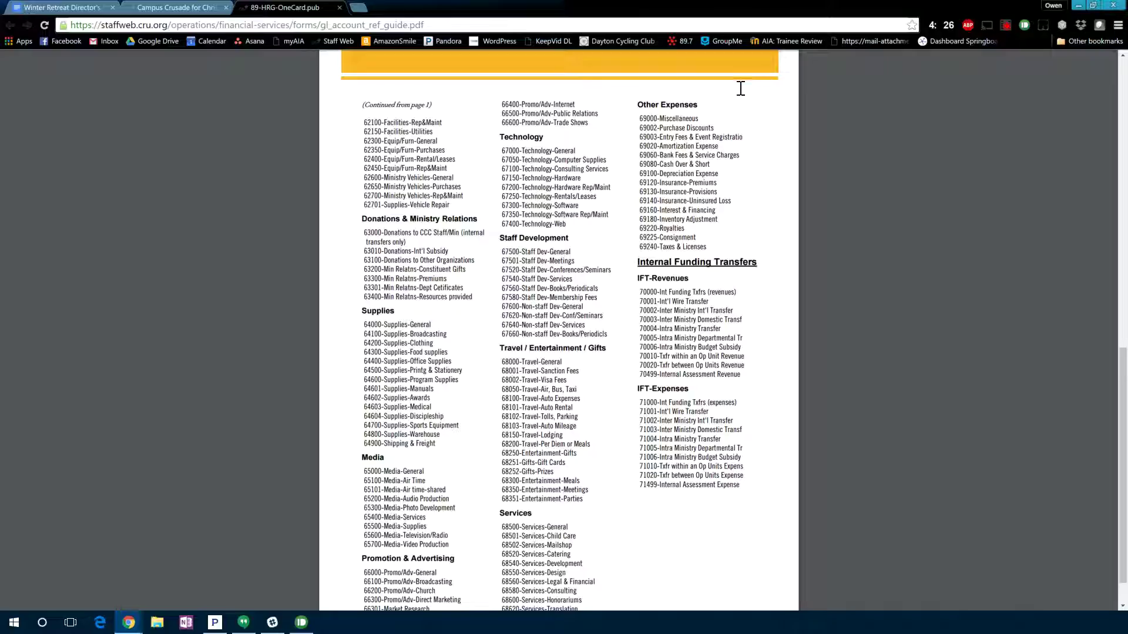
pyautogui.moveTo(364, 325); pyautogui.dragTo(378, 325)
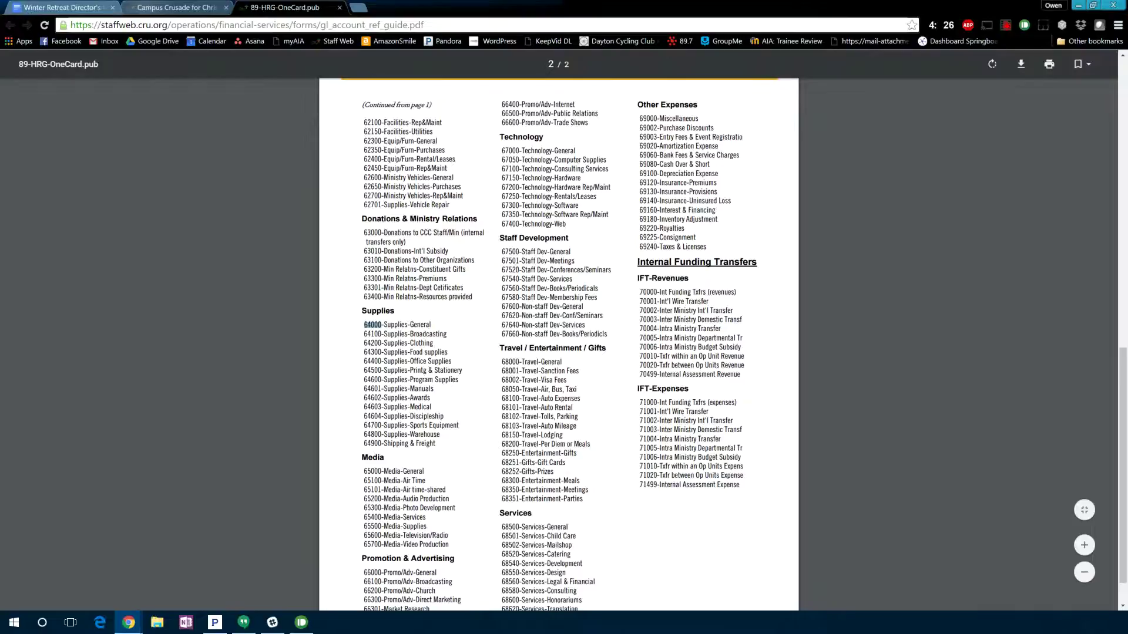
pyautogui.hotkey('ctrl', 'shift', 'Tab')
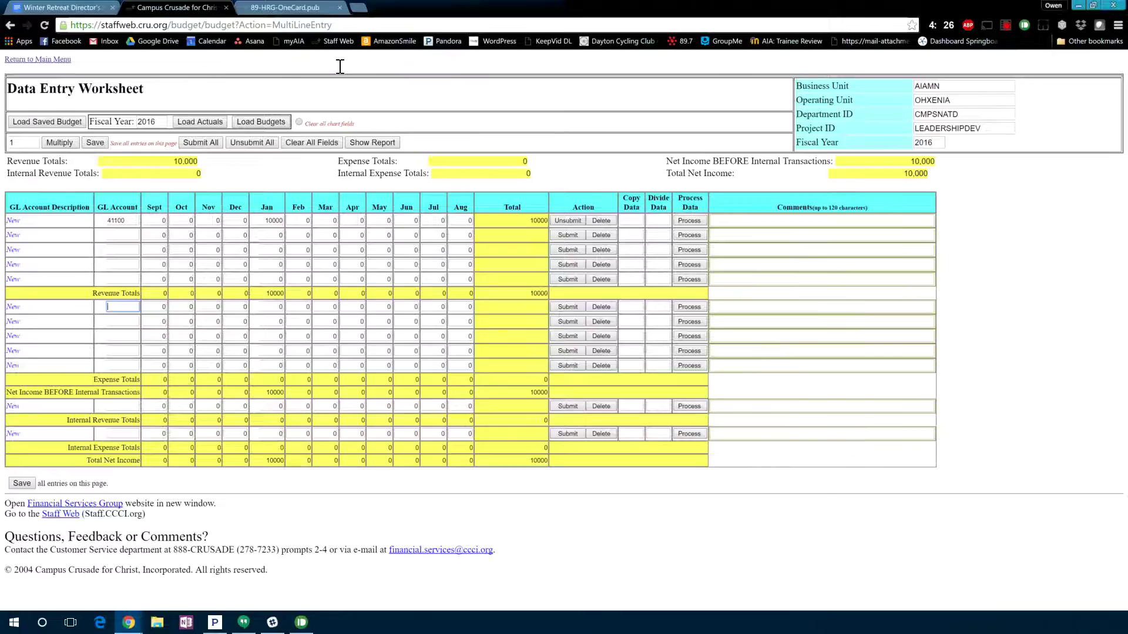
pyautogui.write('64000')
# - Enter 1000 each for November, December and January on the 64000 expense line and submit it
pyautogui.press('Tab')
pyautogui.press('Tab')
pyautogui.press('Tab')
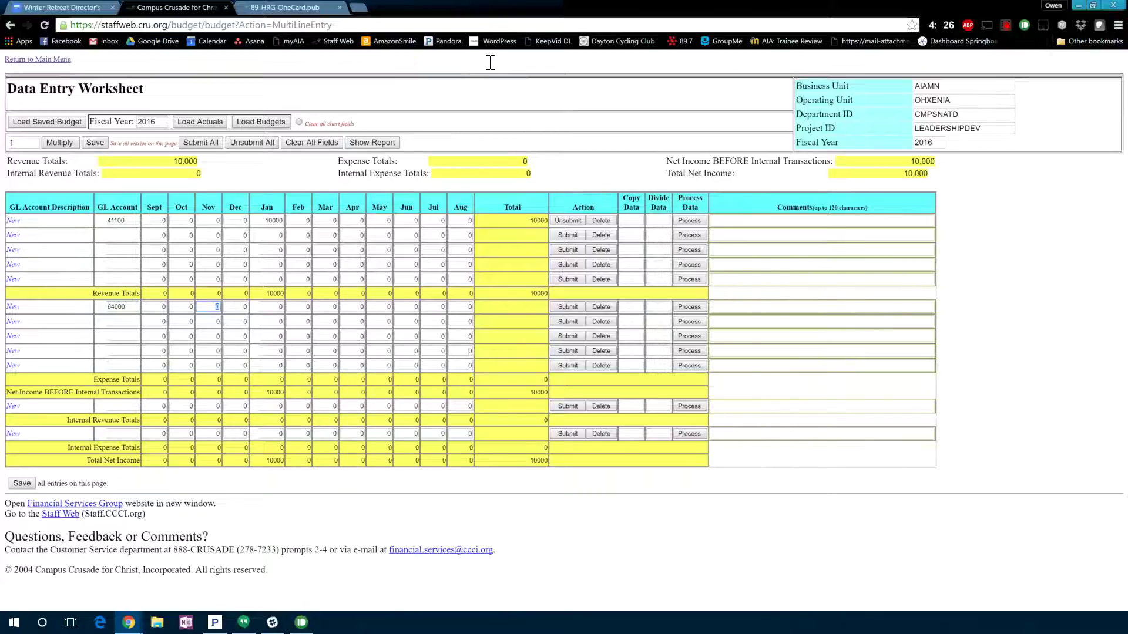
pyautogui.write('1000')
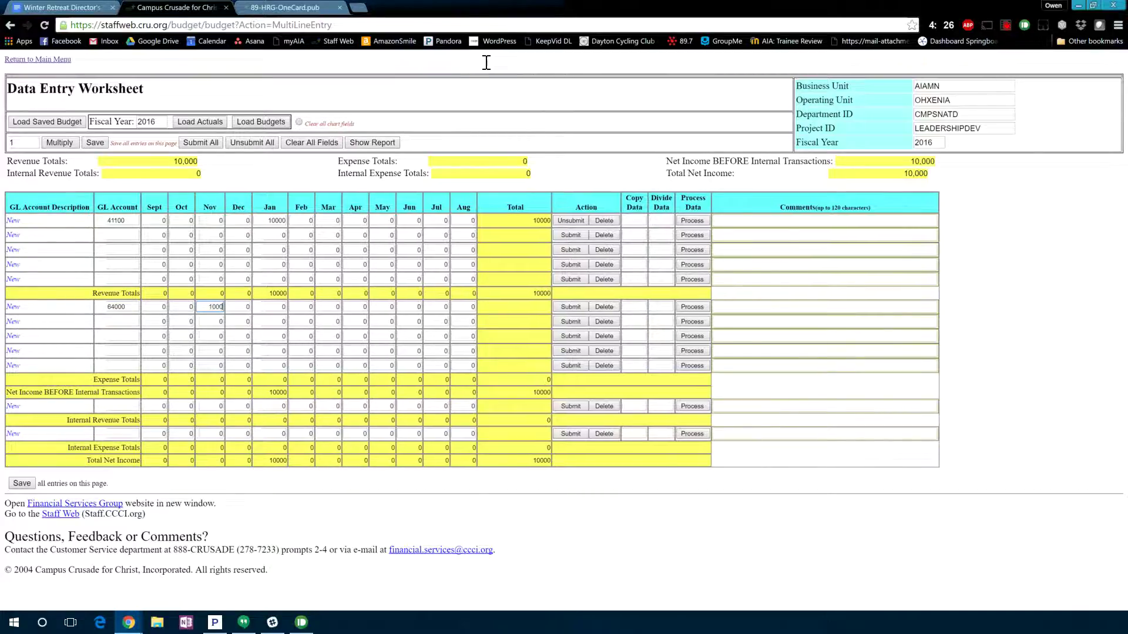
pyautogui.press('Tab')
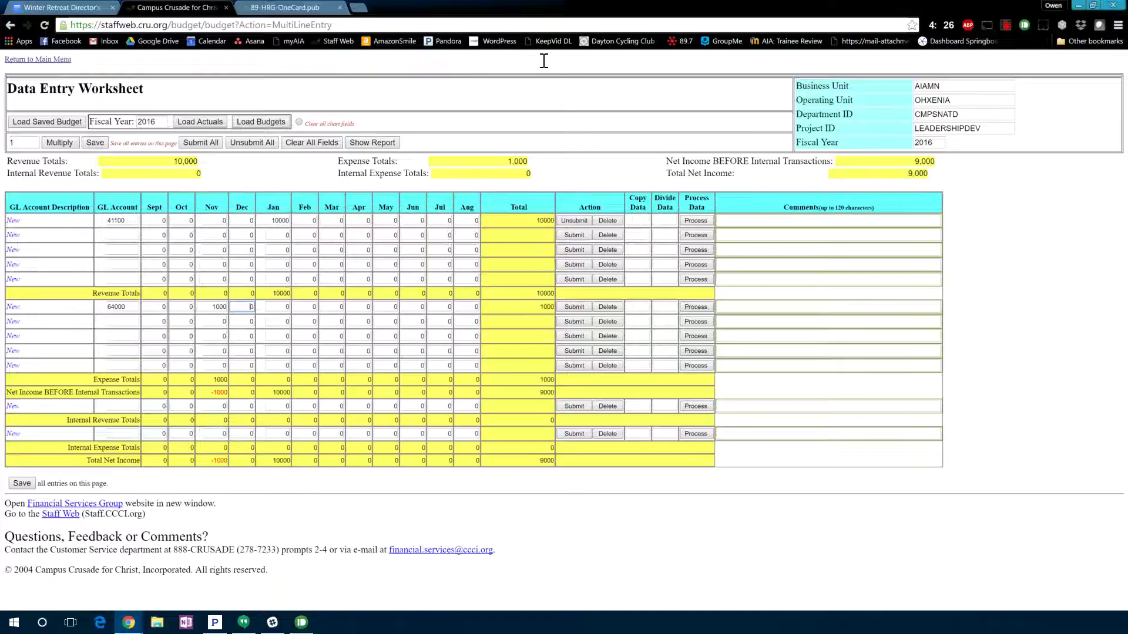
pyautogui.write('1000')
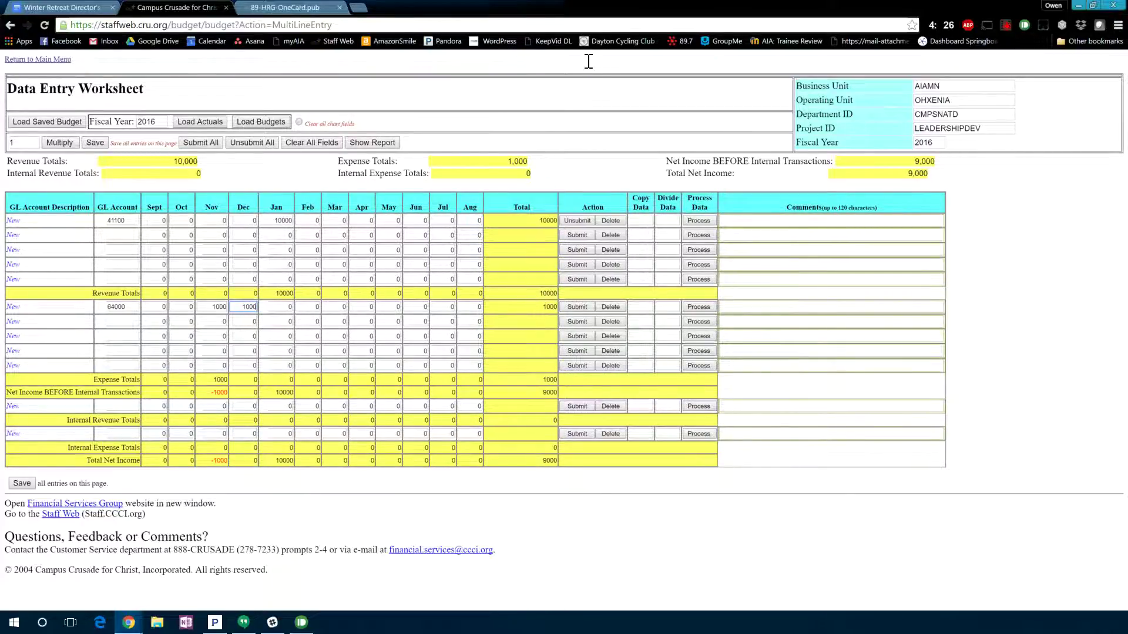
pyautogui.press('Tab')
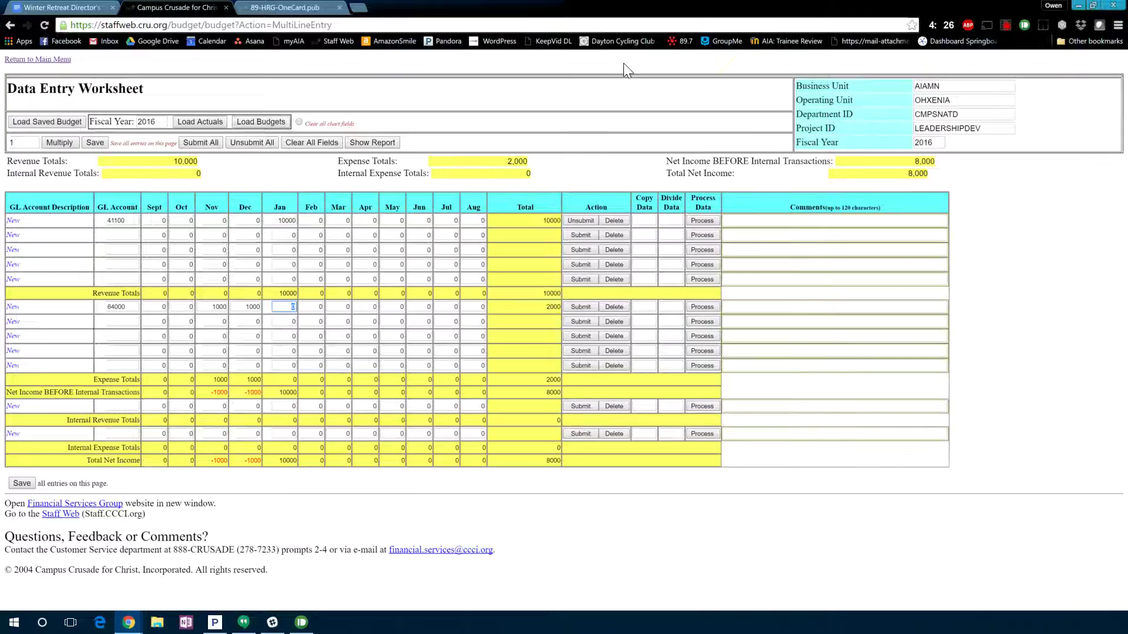
pyautogui.write('1000')
pyautogui.press('Return')
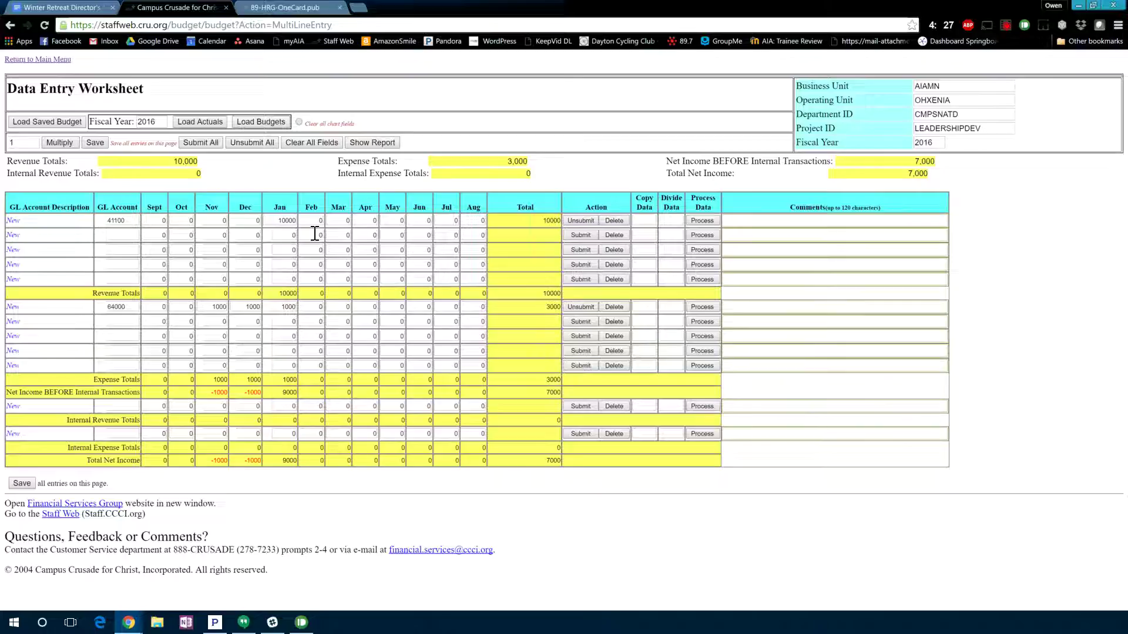
# - Look up the Int Funding Txfrs (revenues) code in the guide and enter 70000 on the internal revenue line
pyautogui.press('Tab')
pyautogui.click(285, 7)
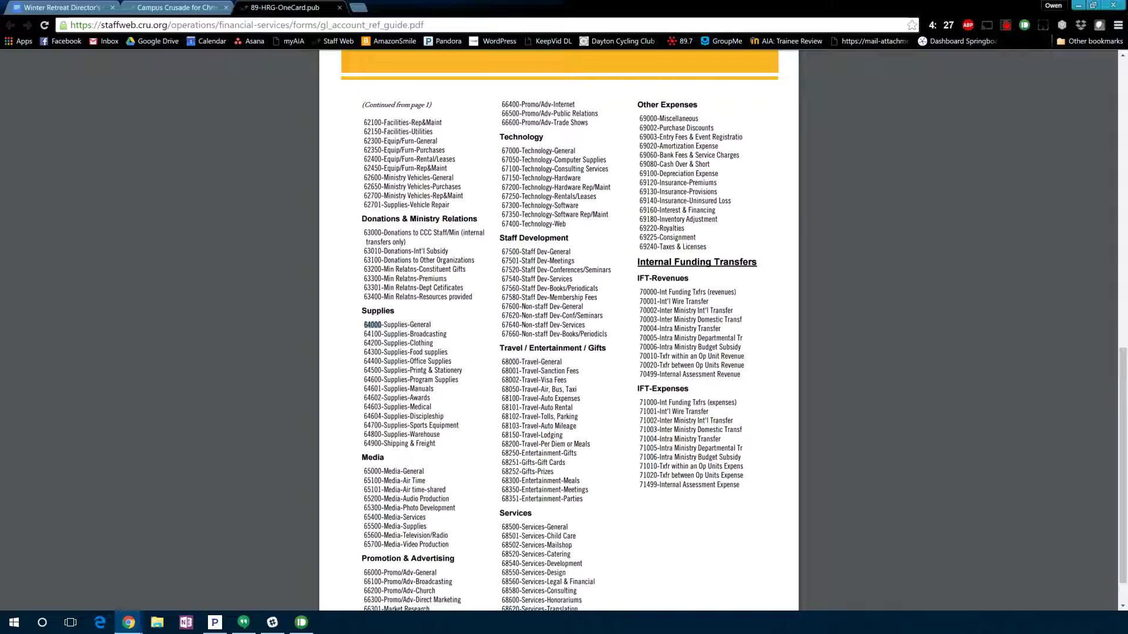
pyautogui.moveTo(640, 292); pyautogui.dragTo(653, 292)
pyautogui.click(176, 8)
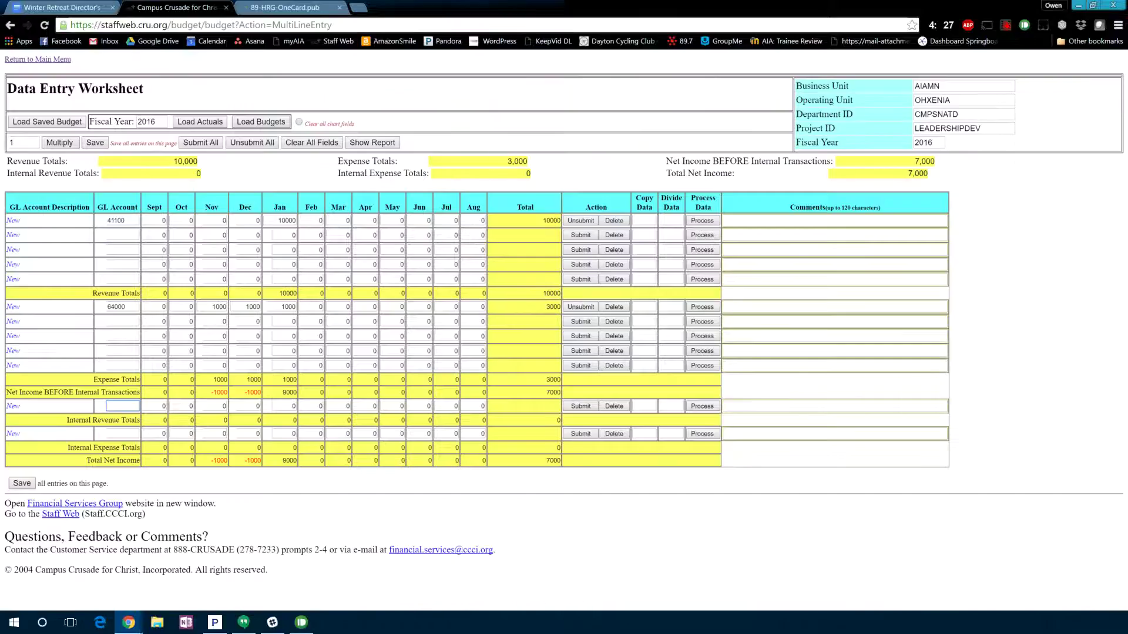
pyautogui.write('70000')
# - Enter 2000 for January on the internal revenue line and submit it
pyautogui.press('Tab')
pyautogui.press('Tab')
pyautogui.press('Tab')
pyautogui.press('Tab')
pyautogui.press('Tab')
pyautogui.write('2000')
pyautogui.click(1120, 242)
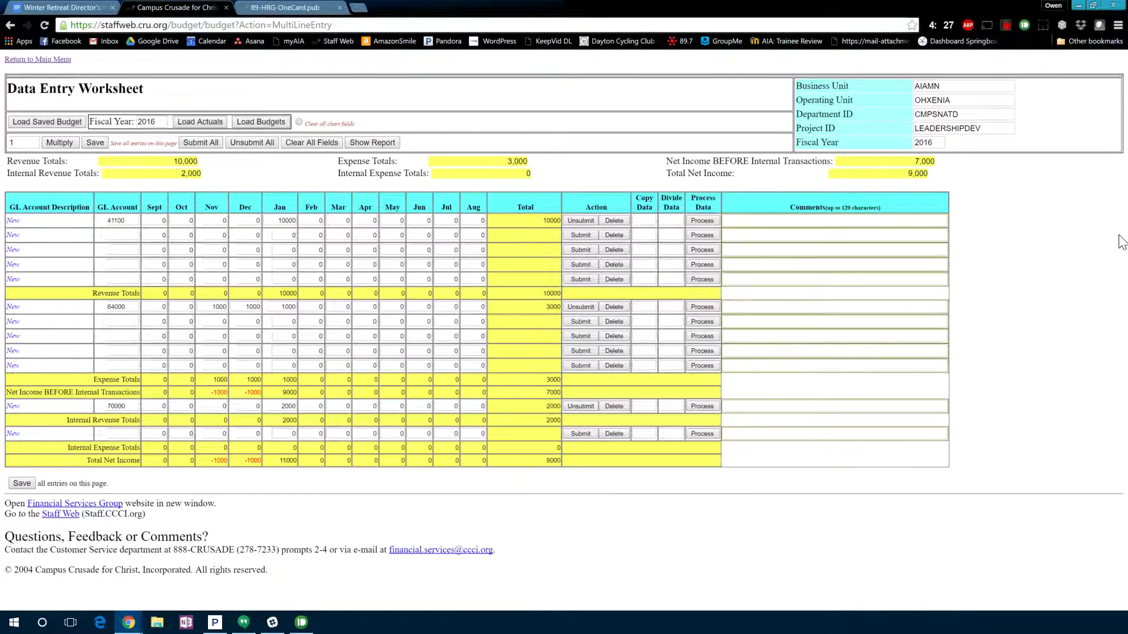